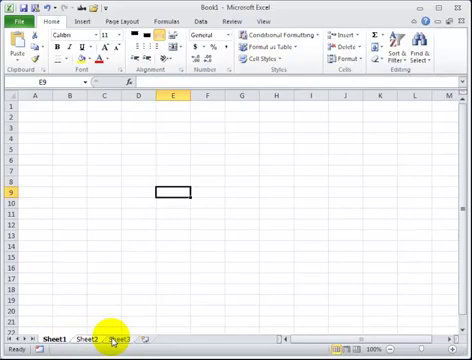
Colour the Sheet1 tab a yellow shade, then make Sheet2 the active sheet
right_click(57, 344)
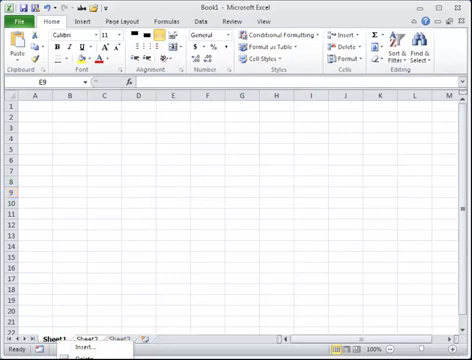
key("Escape")
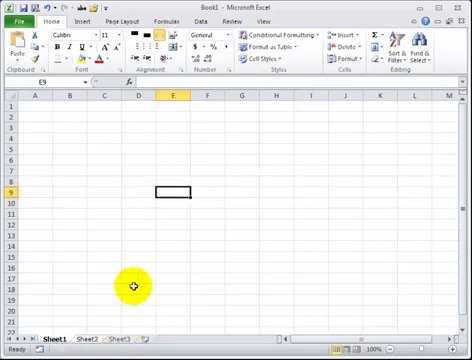
left_click(133, 287)
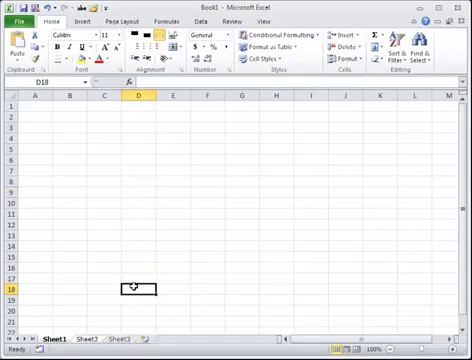
left_click(88, 341)
left_click(63, 343)
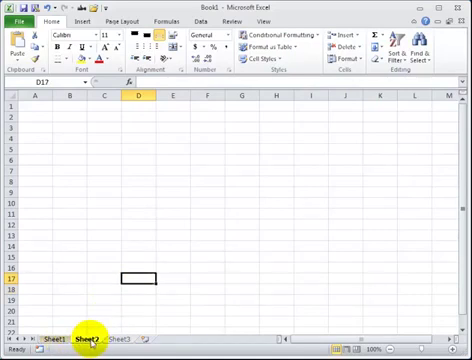
Colour the Sheet2 tab blue, then select the Sheet3 tab
right_click(90, 343)
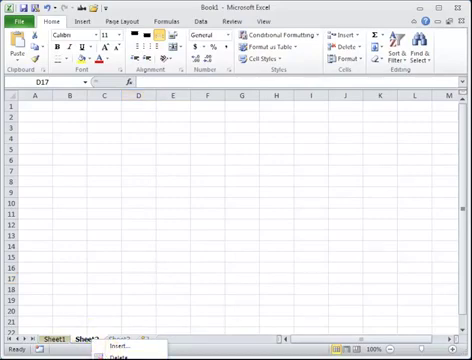
key("Escape")
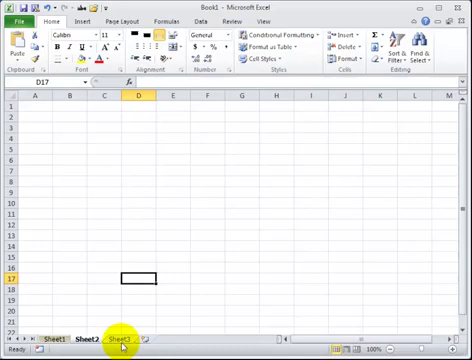
left_click(121, 340)
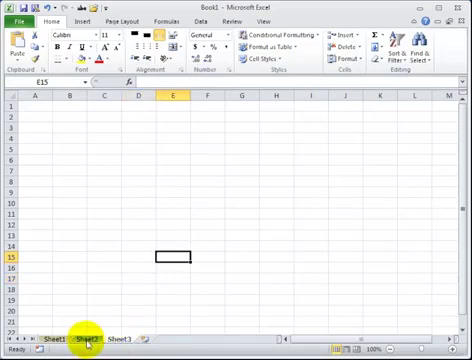
left_click(95, 346, "ctrl")
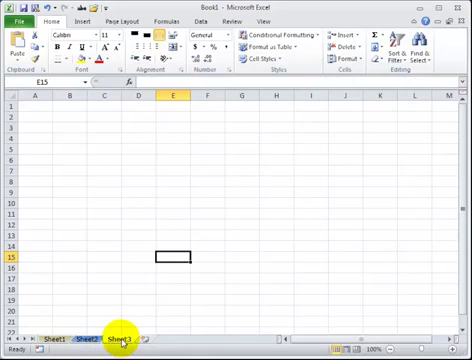
Colour the Sheet3 tab a red shade and return to the grid at cell B19
right_click(121, 342)
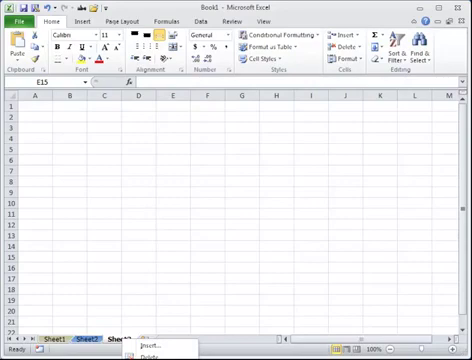
key("Escape")
left_click(83, 302)
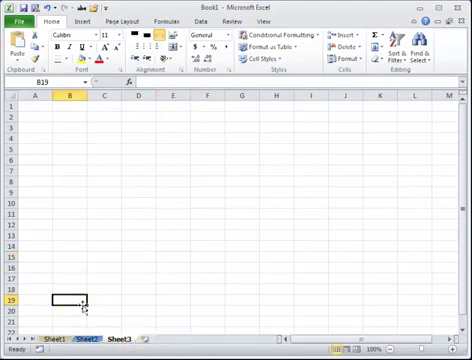
Cycle through Sheet2, Sheet1 and Sheet3 to compare tab colours, ending on Sheet2
left_click(90, 340)
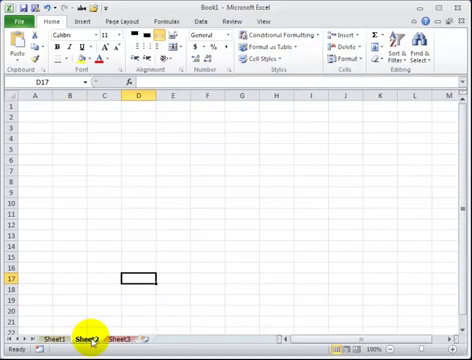
left_click(63, 340)
left_click(63, 340)
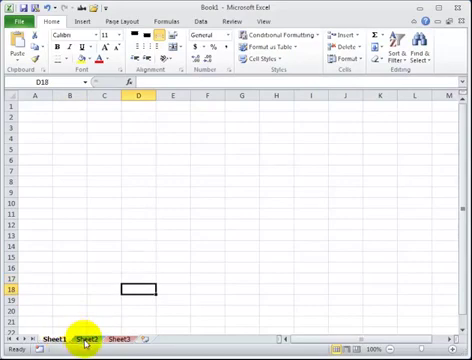
left_click(86, 343)
left_click(120, 344)
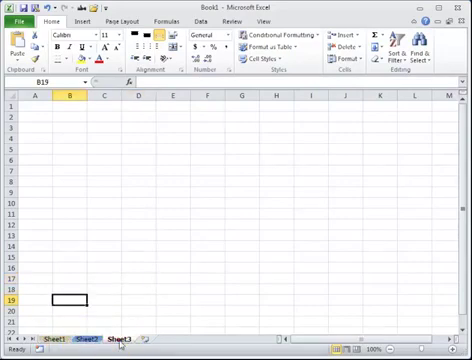
left_click(86, 343)
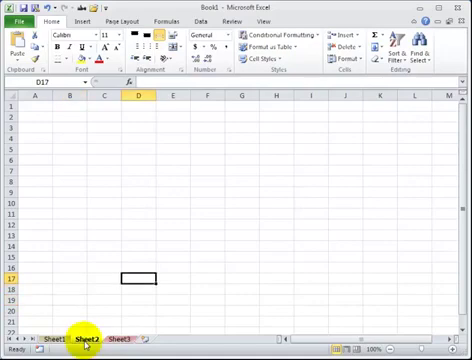